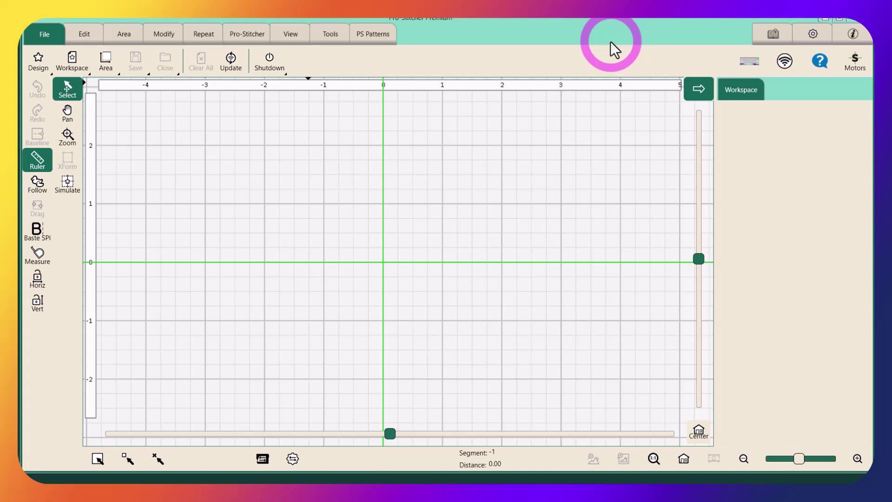
Step: Load the 5.00 by 5.00 Block of Hearts from recent designs, browse the Blocks folder, then close it
{"action": "left_click", "coordinate": [37, 63]}
{"action": "left_click", "coordinate": [61, 119]}
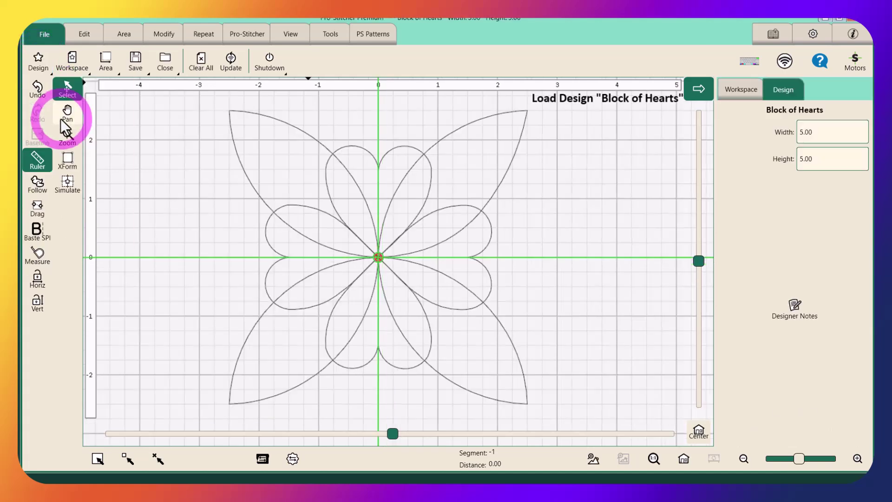
{"action": "left_click", "coordinate": [38, 65]}
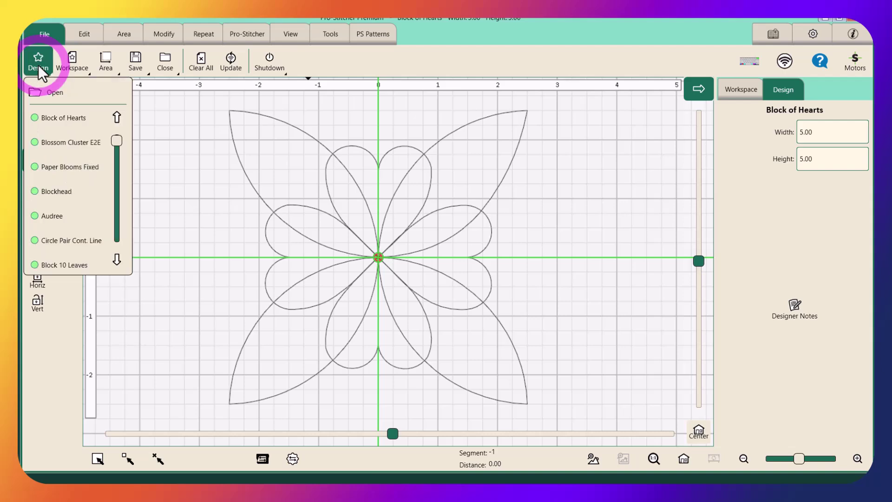
{"action": "left_click", "coordinate": [49, 91]}
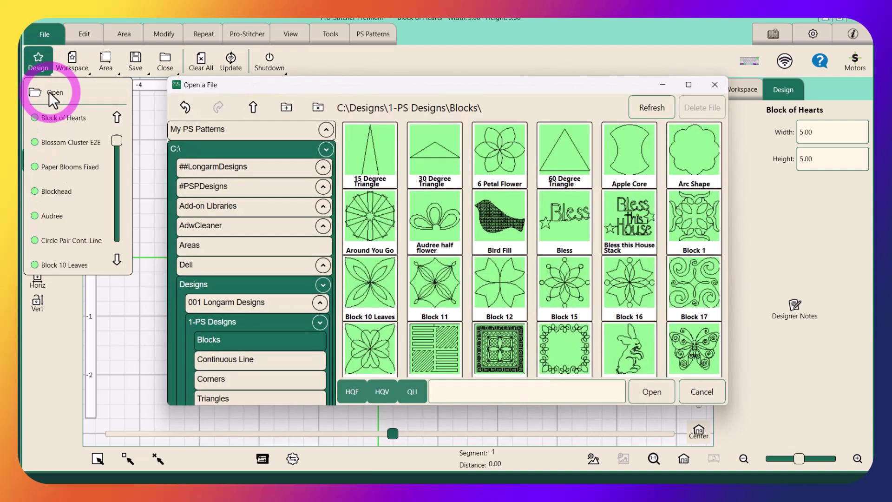
{"action": "scroll", "coordinate": [244, 302], "scroll_direction": "down", "scroll_amount": 1}
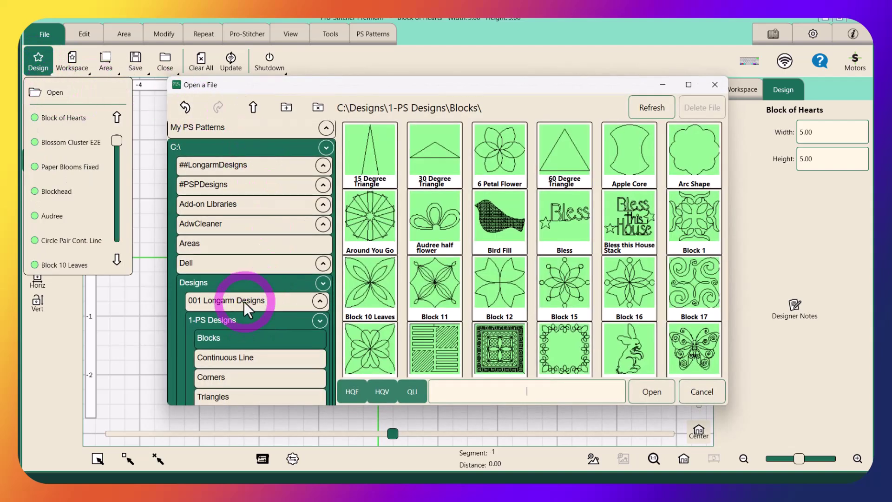
{"action": "scroll", "coordinate": [243, 302], "scroll_direction": "down", "scroll_amount": 5}
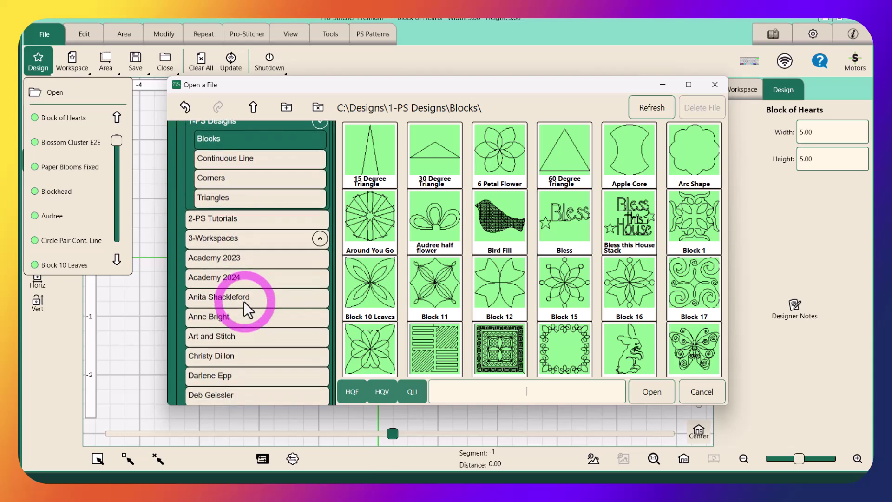
{"action": "scroll", "coordinate": [244, 297], "scroll_direction": "up", "scroll_amount": 2}
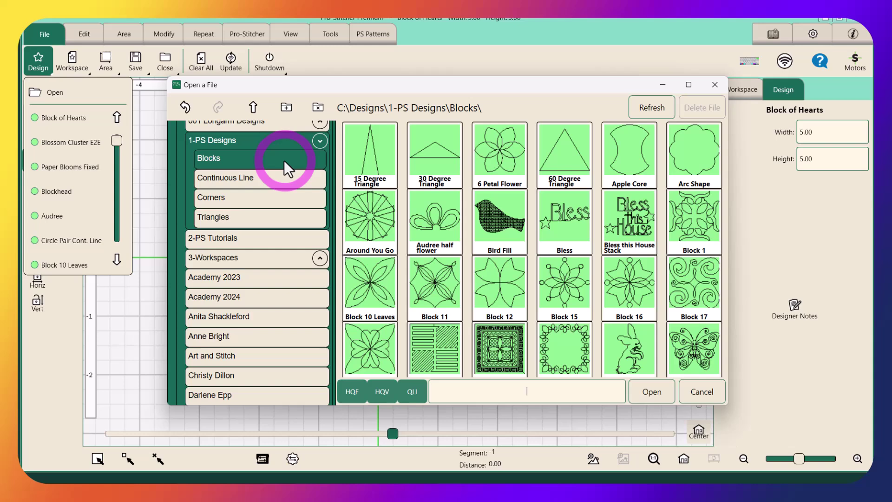
{"action": "scroll", "coordinate": [486, 278], "scroll_direction": "down", "scroll_amount": 1}
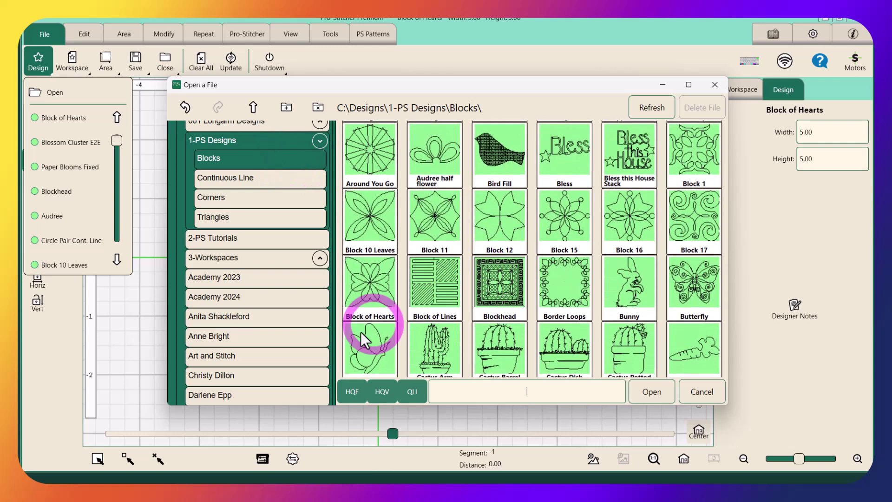
{"action": "left_click", "coordinate": [707, 391]}
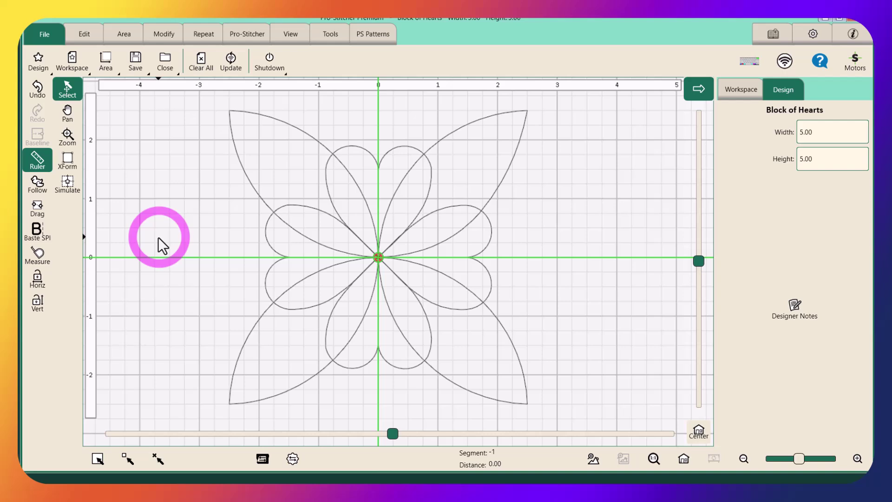
Step: Enter Record mode with Snap To Grid turned on
{"action": "left_click", "coordinate": [241, 32]}
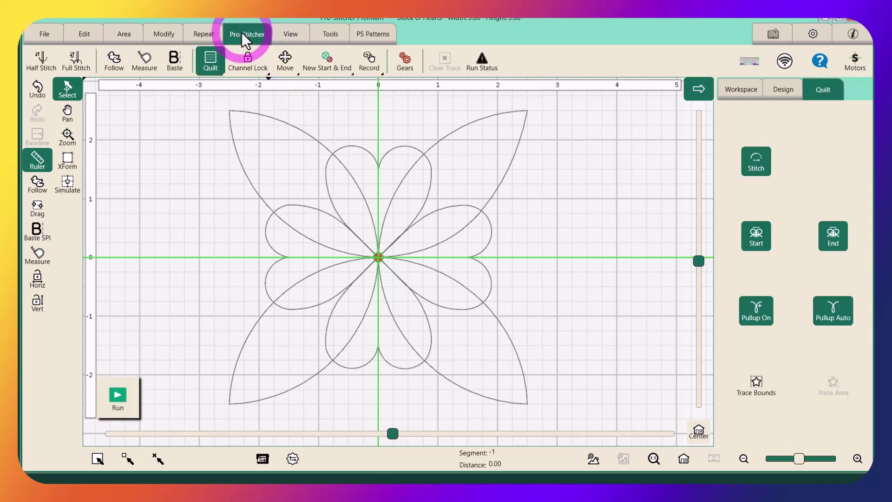
{"action": "left_click", "coordinate": [370, 59]}
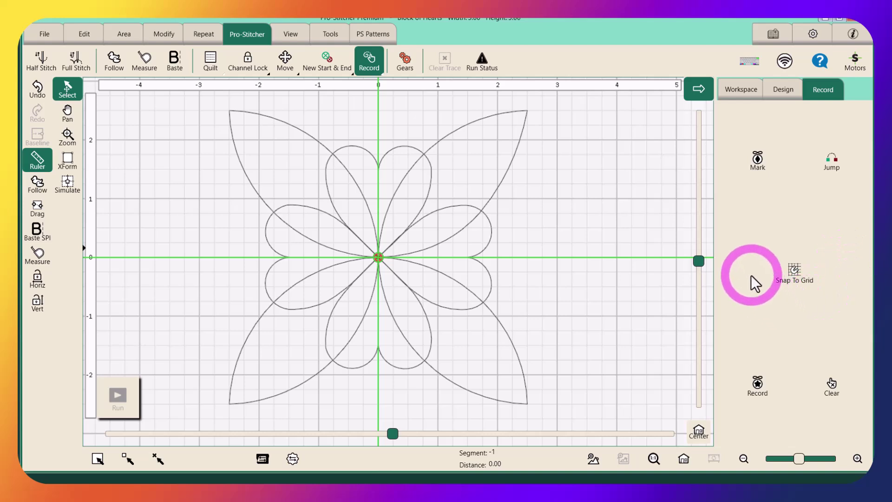
{"action": "left_click", "coordinate": [793, 271]}
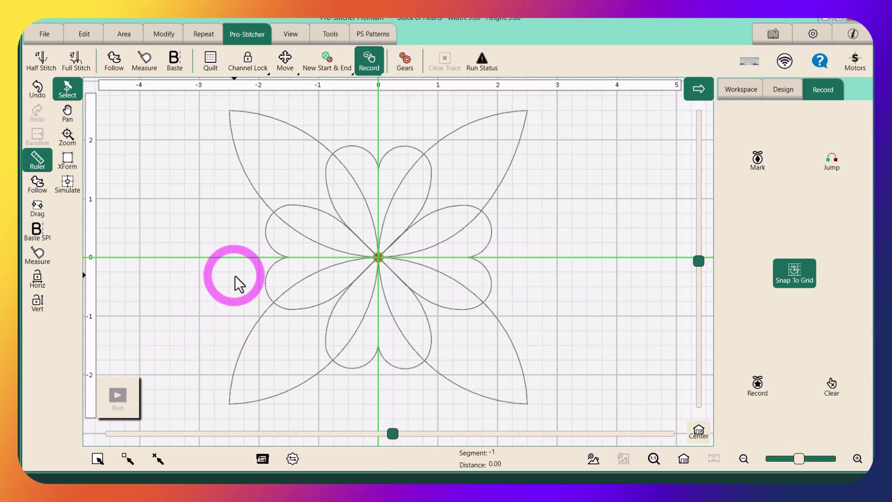
Step: Place the simulated head on the Block of Hearts' left point at 0 on the centre line
{"action": "left_click", "coordinate": [68, 181]}
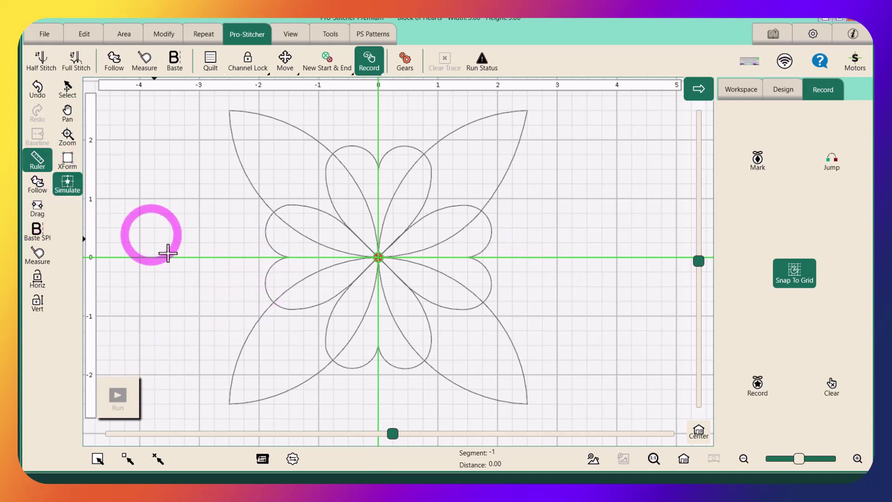
{"action": "mouse_move", "coordinate": [218, 259]}
{"action": "left_mouse_down"}
{"action": "mouse_move", "coordinate": [208, 261]}
{"action": "mouse_move", "coordinate": [229, 256]}
{"action": "left_mouse_up"}
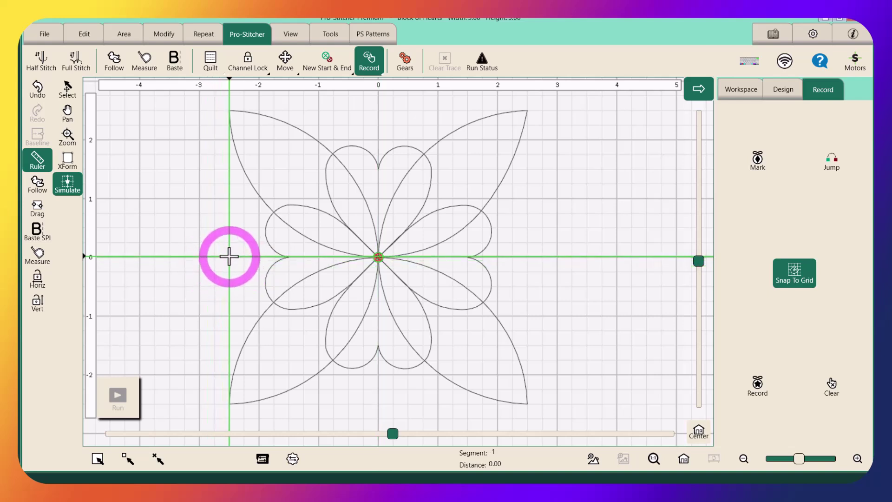
{"action": "left_click_drag", "start_coordinate": [229, 256], "coordinate": [229, 258]}
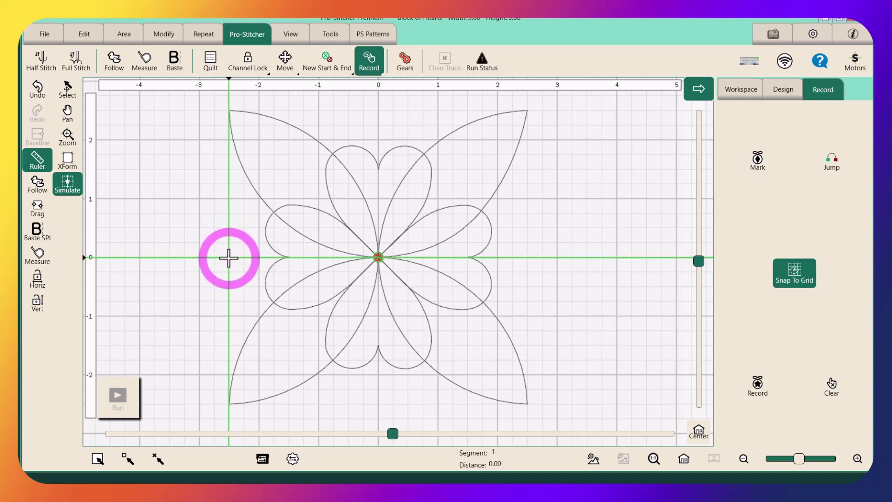
{"action": "left_click", "coordinate": [79, 399]}
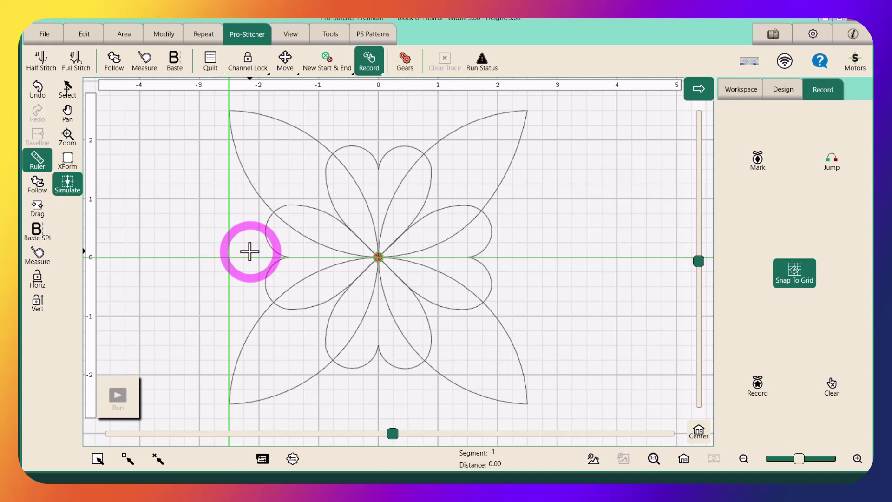
{"action": "left_click", "coordinate": [65, 134]}
{"action": "left_click", "coordinate": [253, 282]}
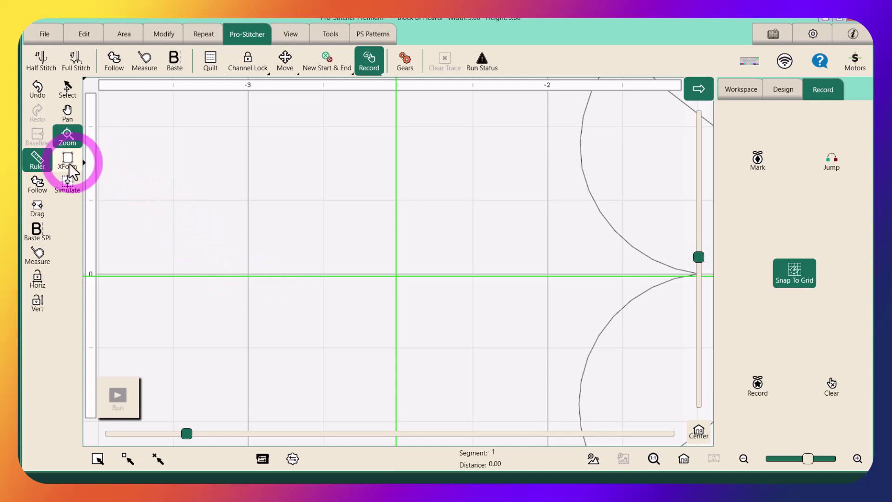
{"action": "left_click", "coordinate": [67, 186]}
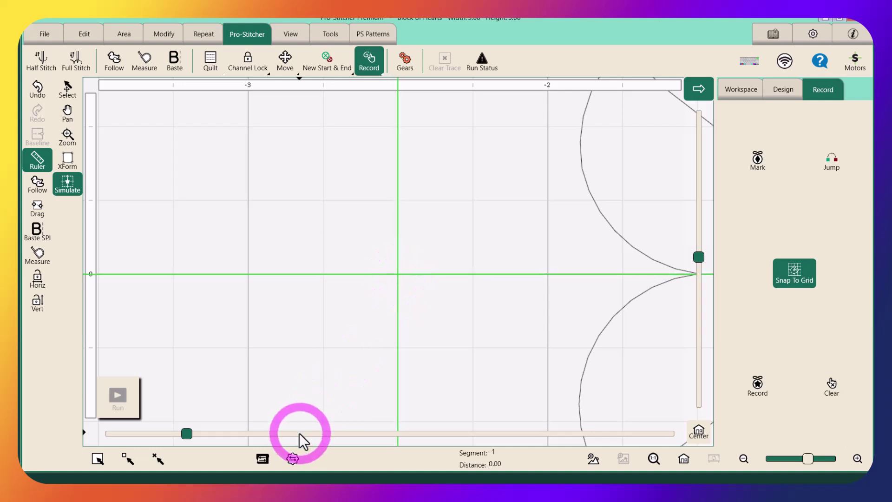
{"action": "left_click", "coordinate": [682, 461]}
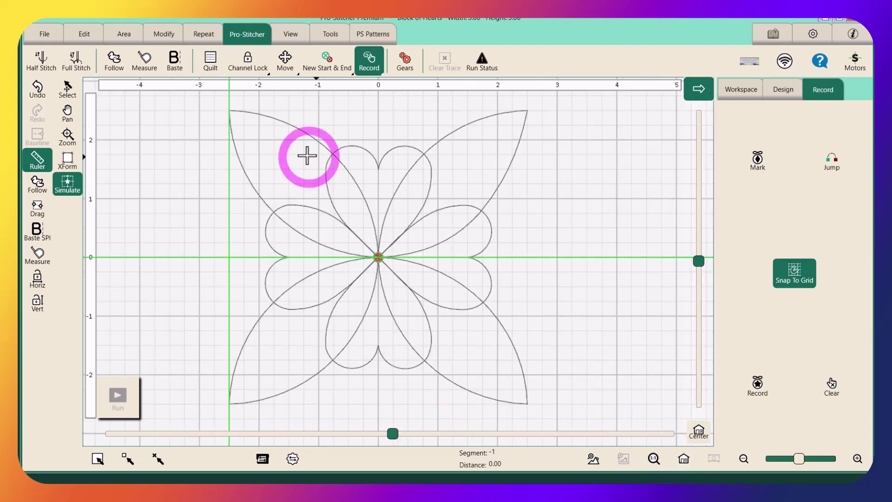
{"action": "left_click", "coordinate": [286, 35]}
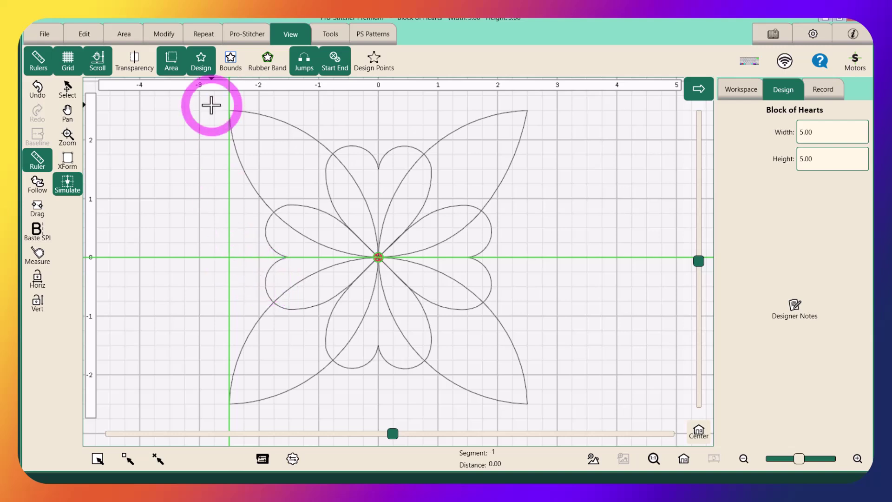
Step: Record a start line with Mark points from about (-2.5, 0) to the block's centre
{"action": "left_click", "coordinate": [246, 30]}
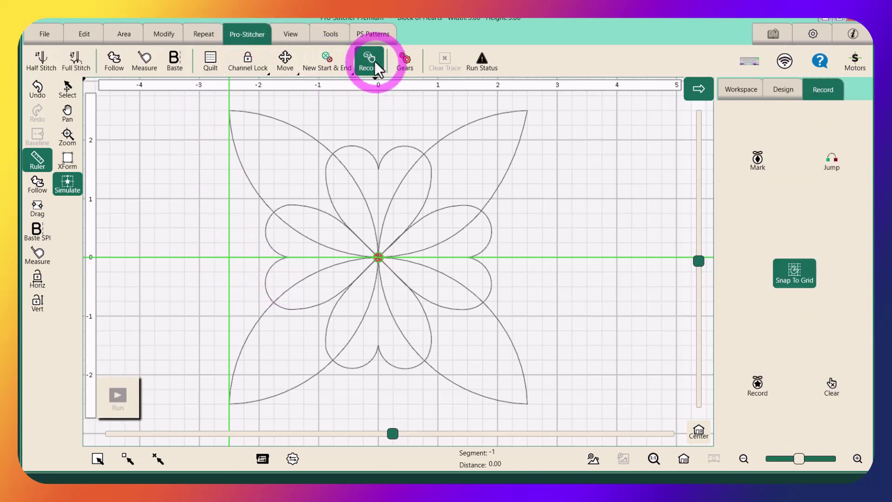
{"action": "left_click", "coordinate": [758, 159]}
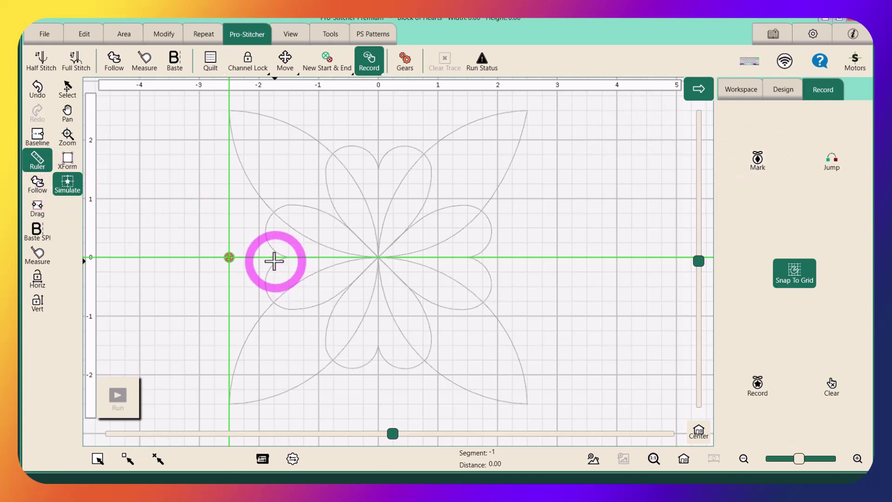
{"action": "left_click_drag", "start_coordinate": [277, 259], "coordinate": [379, 257]}
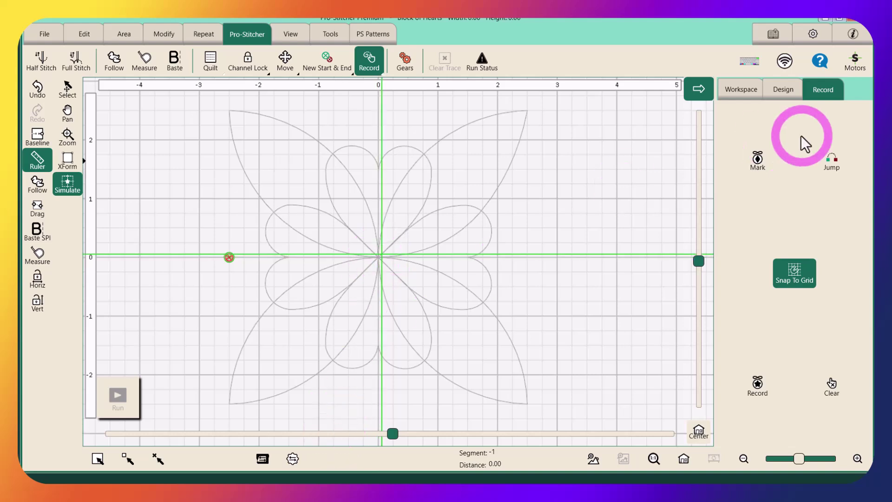
{"action": "left_click", "coordinate": [756, 163]}
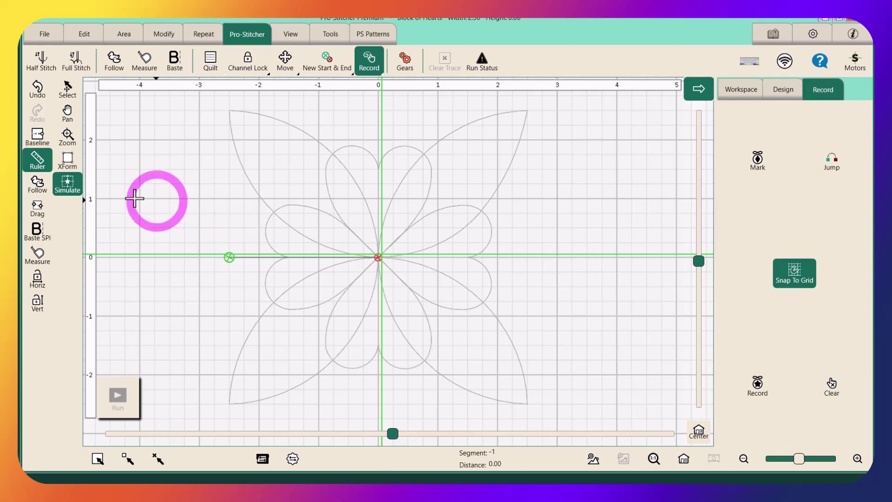
Step: Turn off Baseline and mark the block's centre as the end line's first point
{"action": "left_click", "coordinate": [35, 133]}
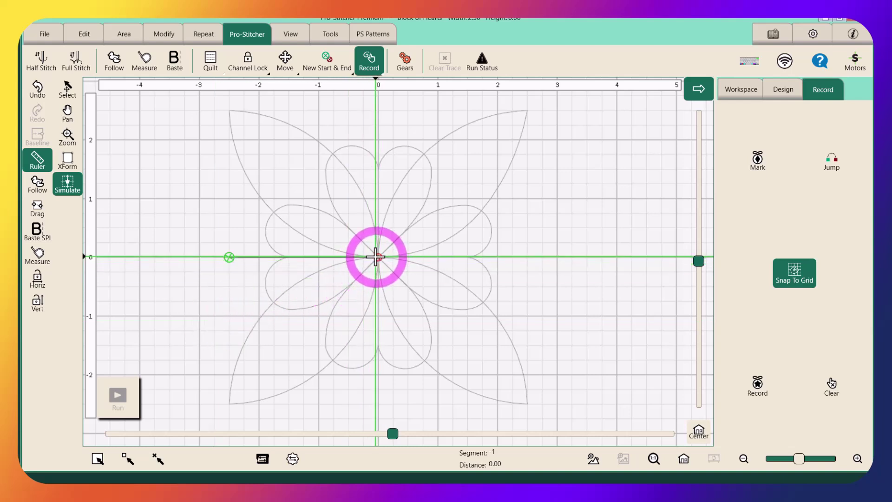
{"action": "left_click", "coordinate": [377, 257]}
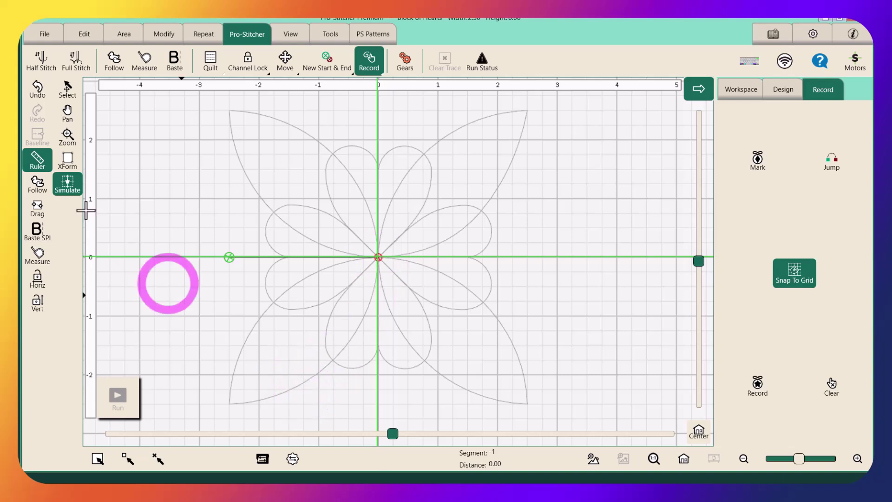
{"action": "left_click", "coordinate": [68, 134]}
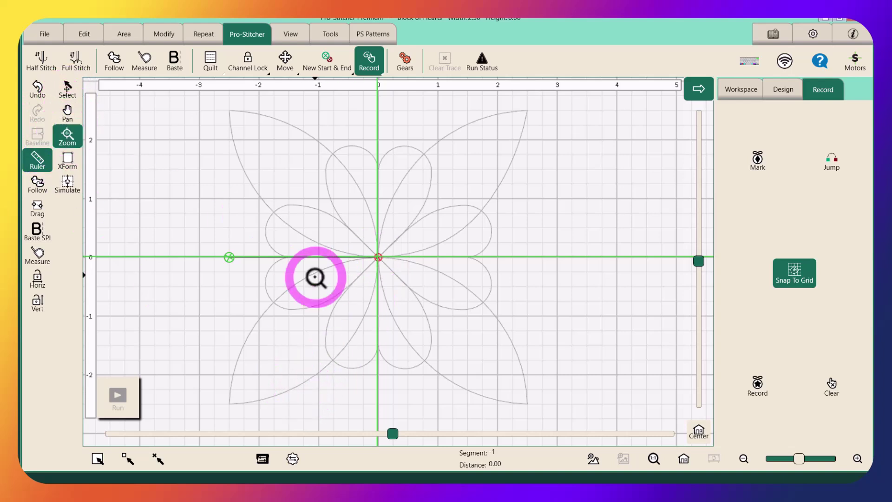
{"action": "left_click_drag", "start_coordinate": [354, 233], "coordinate": [398, 289]}
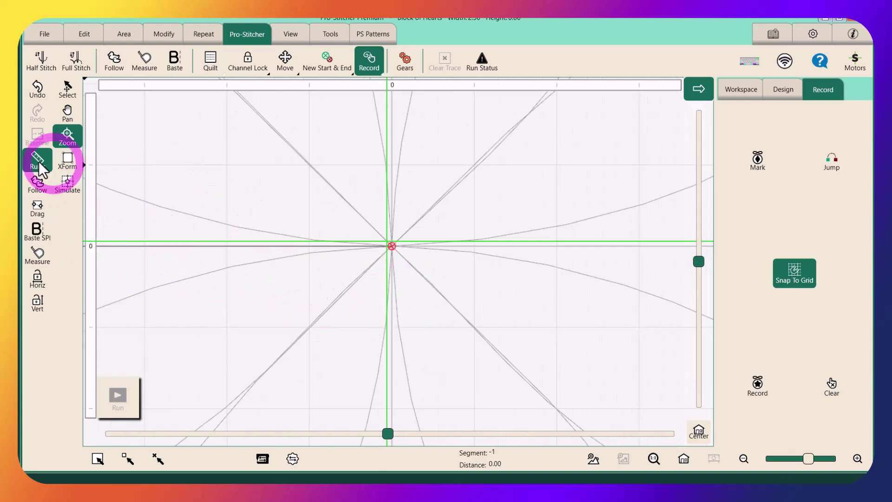
{"action": "left_click", "coordinate": [67, 183]}
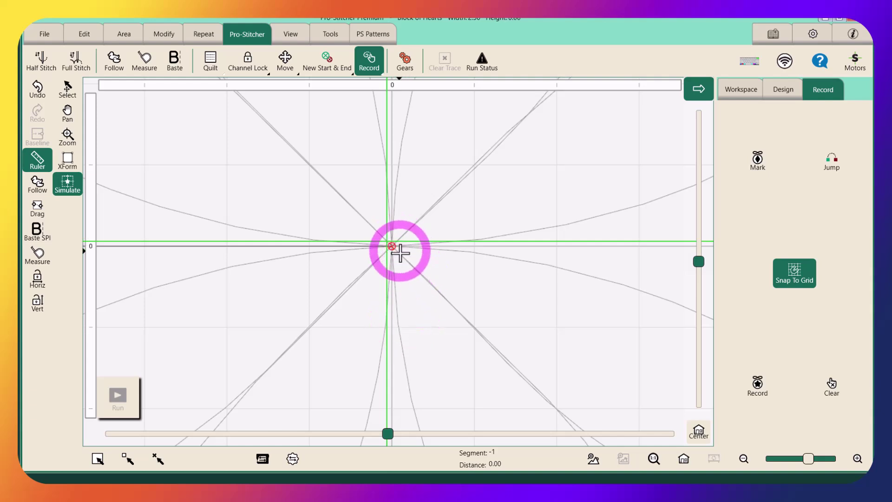
{"action": "left_click_drag", "start_coordinate": [401, 252], "coordinate": [393, 247]}
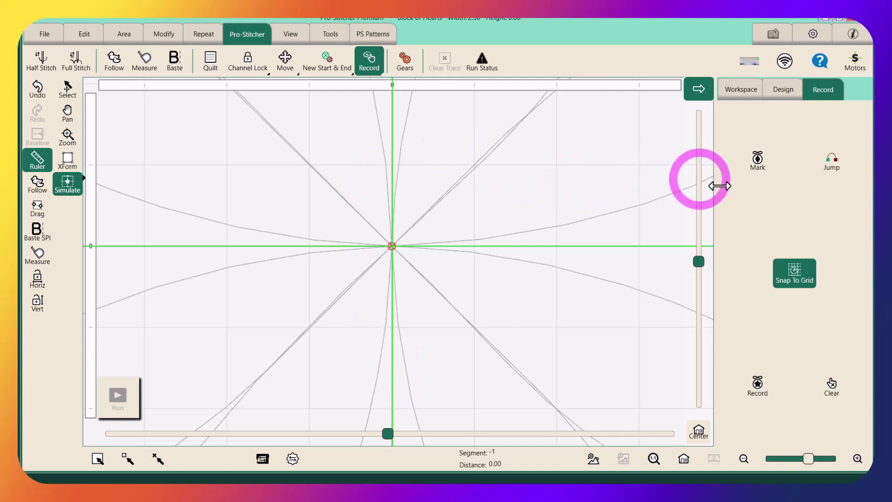
{"action": "left_click", "coordinate": [758, 163]}
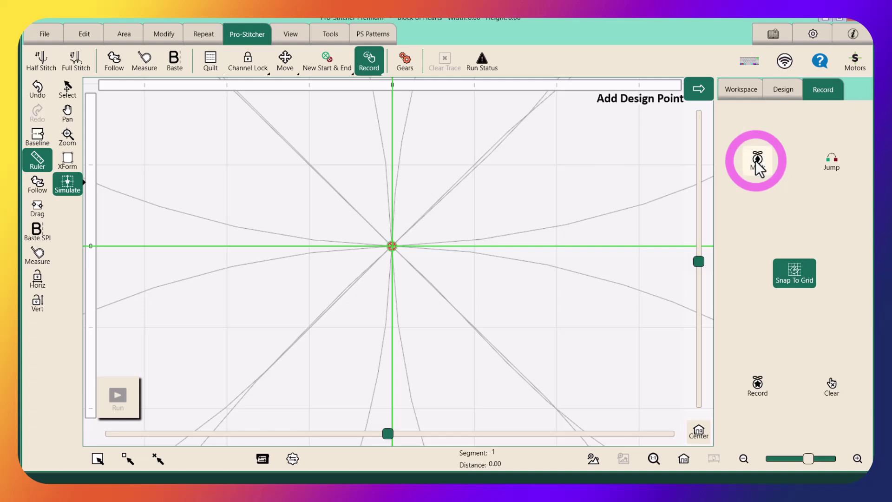
{"action": "left_click", "coordinate": [683, 459]}
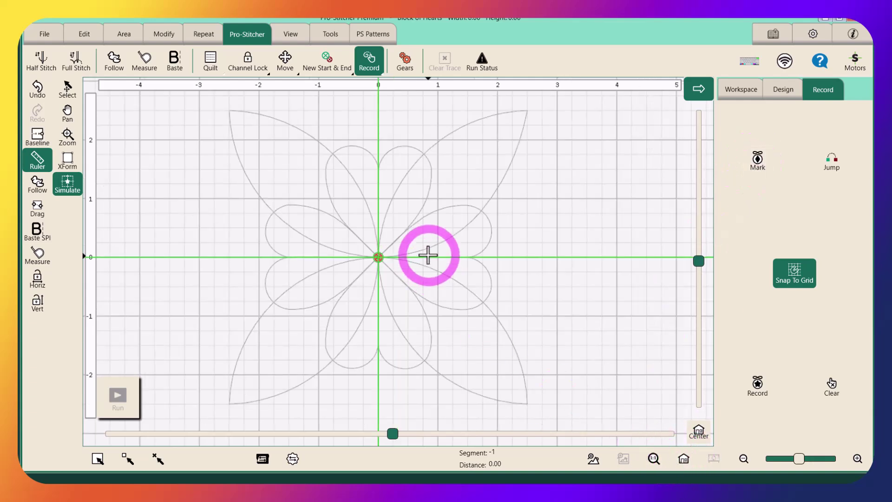
Step: Position the head at about (2.5, 0) on the horizontal centre line for the end point
{"action": "left_click", "coordinate": [513, 266]}
{"action": "left_click_drag", "start_coordinate": [514, 267], "coordinate": [526, 256]}
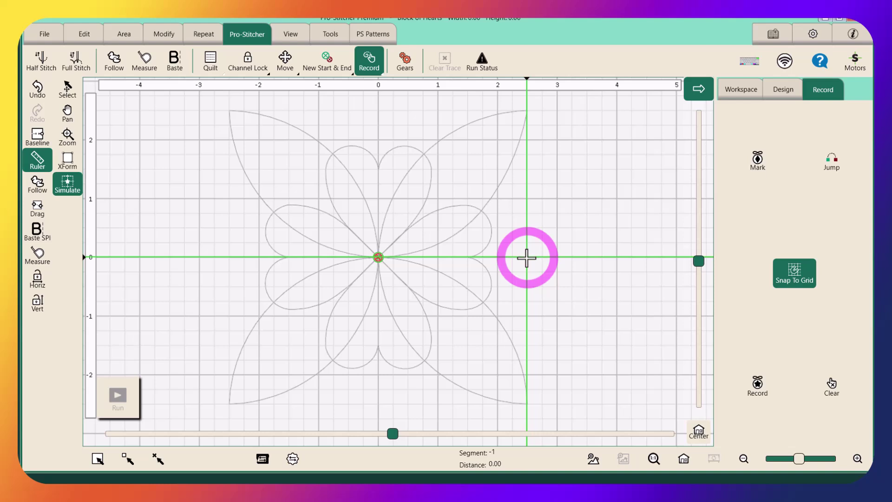
{"action": "left_click_drag", "start_coordinate": [526, 257], "coordinate": [526, 258]}
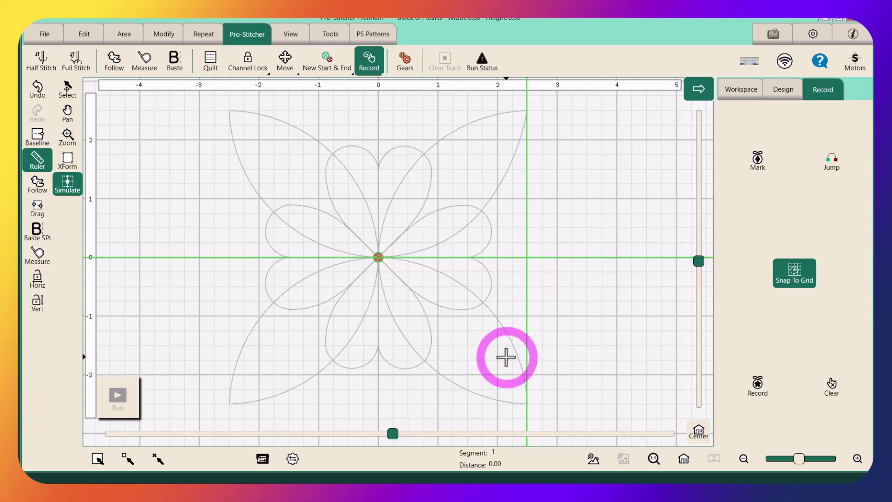
{"action": "left_click", "coordinate": [67, 135]}
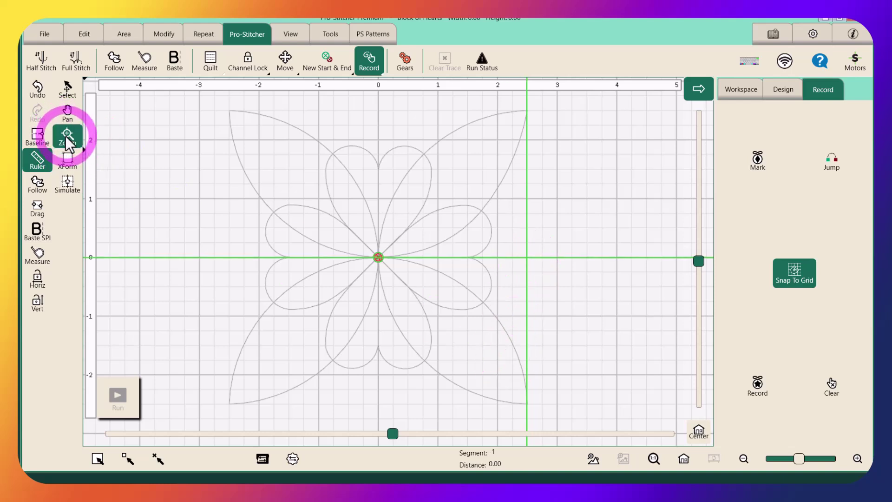
{"action": "left_click", "coordinate": [540, 272]}
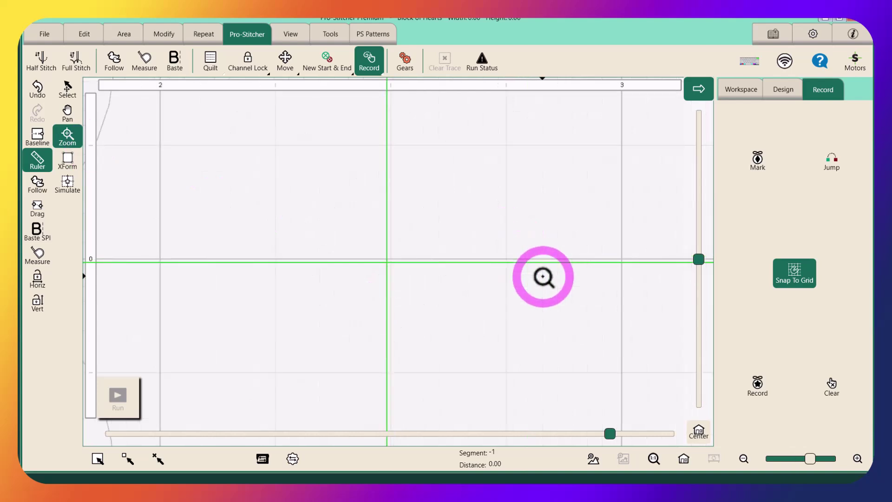
{"action": "left_click", "coordinate": [67, 184]}
{"action": "left_click_drag", "start_coordinate": [374, 266], "coordinate": [392, 260]}
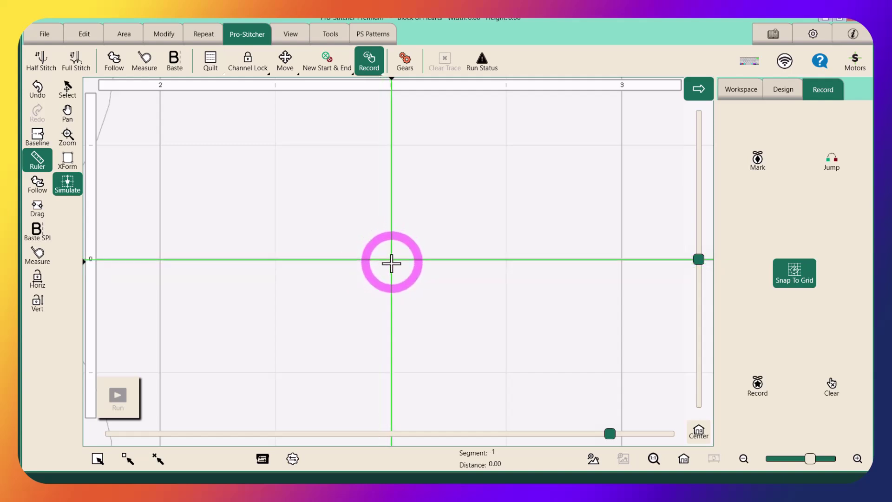
{"action": "mouse_move", "coordinate": [395, 484]}
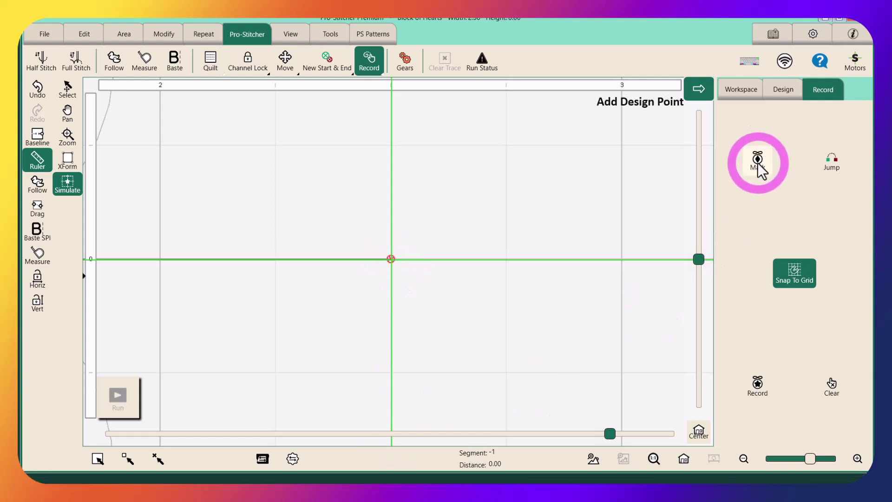
{"action": "left_click", "coordinate": [683, 458]}
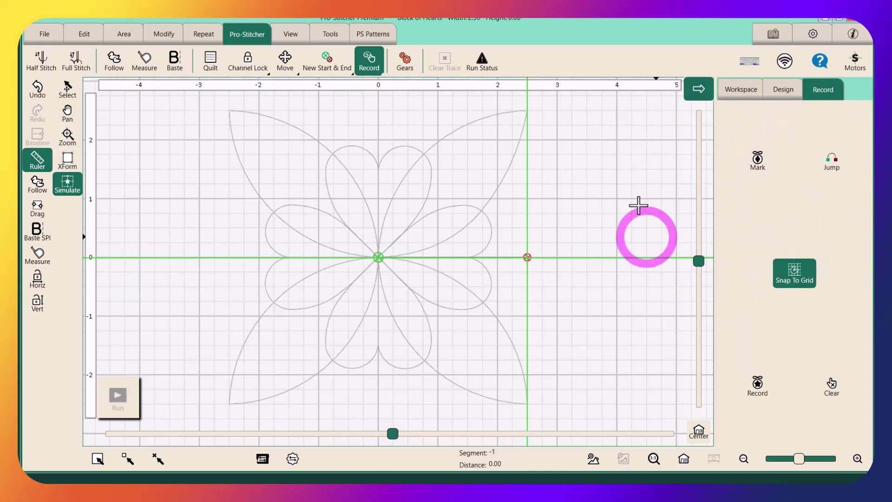
Step: Check the workspace pieces: Block of Hearts and both Freehand lines
{"action": "left_click", "coordinate": [732, 95]}
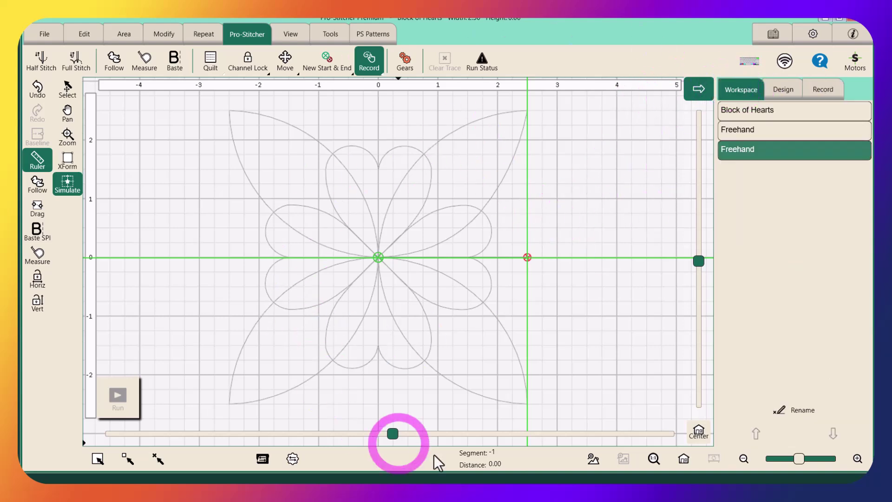
{"action": "left_click", "coordinate": [736, 109]}
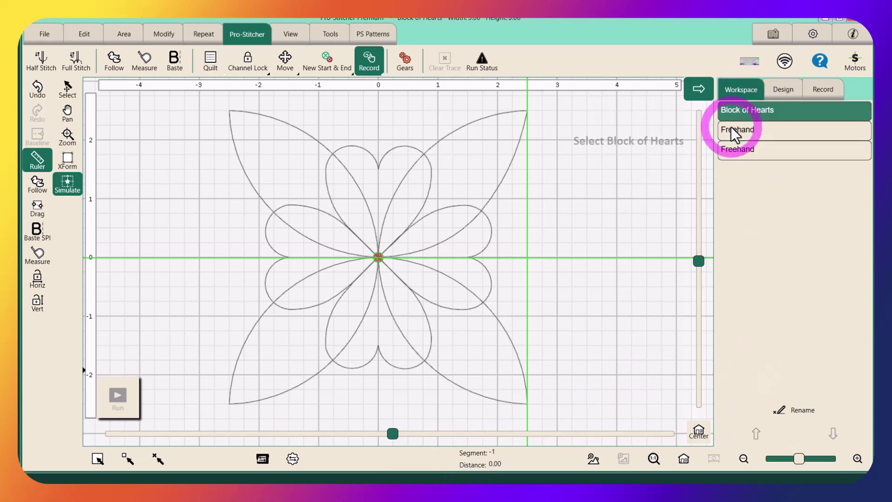
{"action": "left_click", "coordinate": [733, 129]}
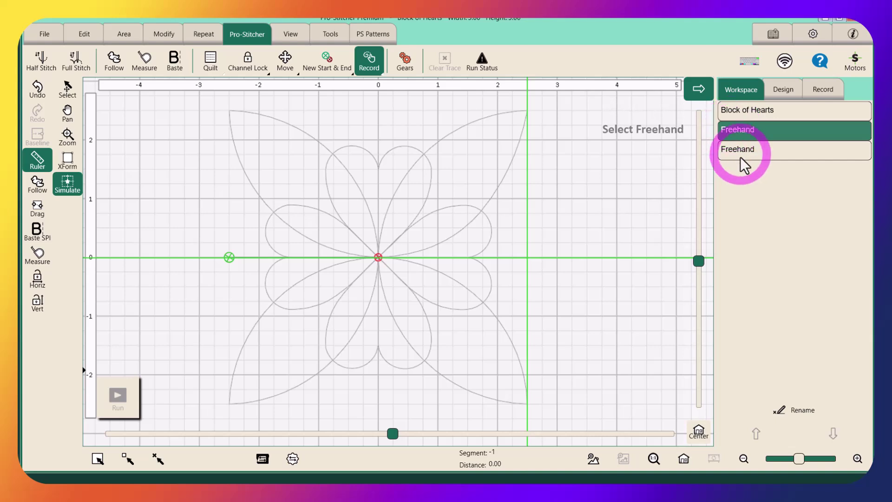
{"action": "left_click", "coordinate": [737, 149]}
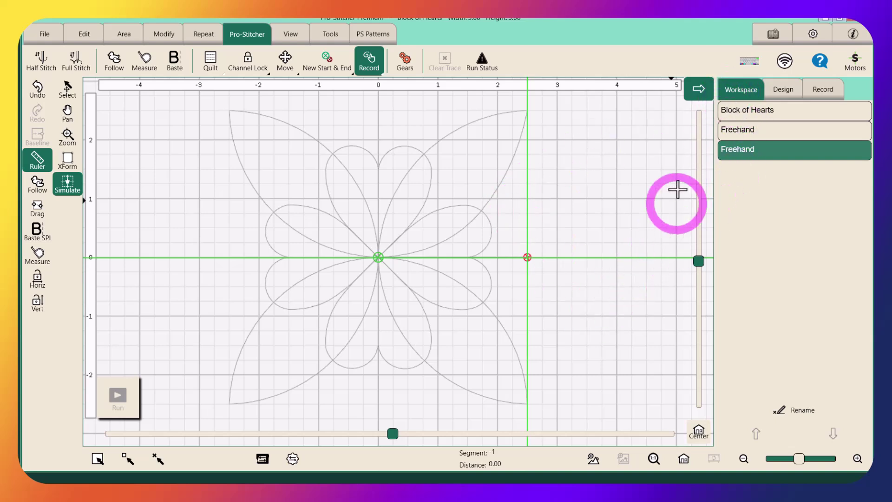
{"action": "left_click", "coordinate": [743, 128]}
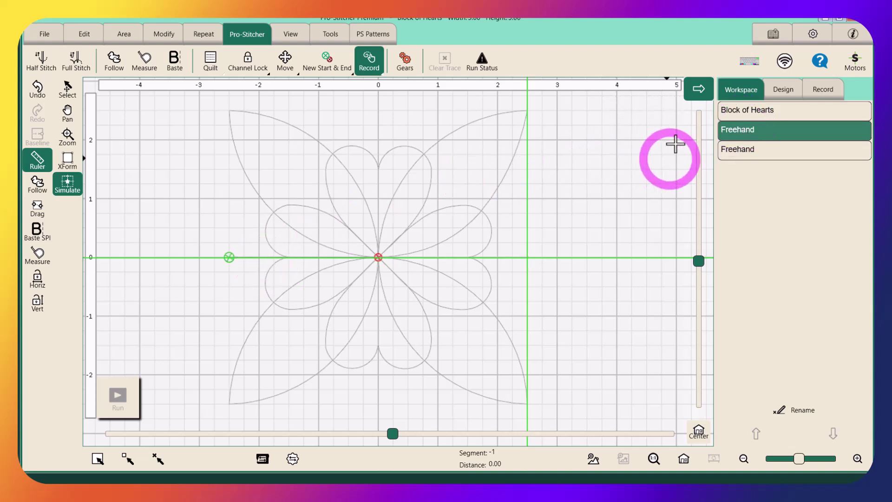
{"action": "left_click", "coordinate": [737, 113]}
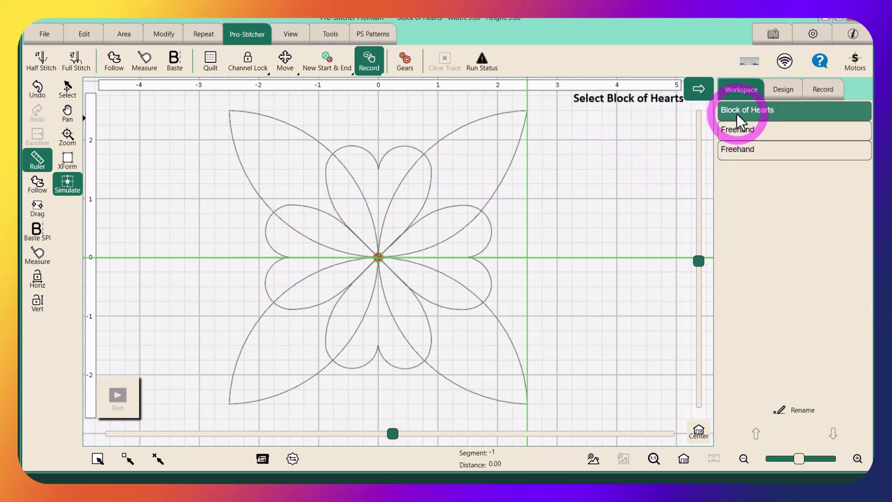
{"action": "left_click", "coordinate": [736, 147]}
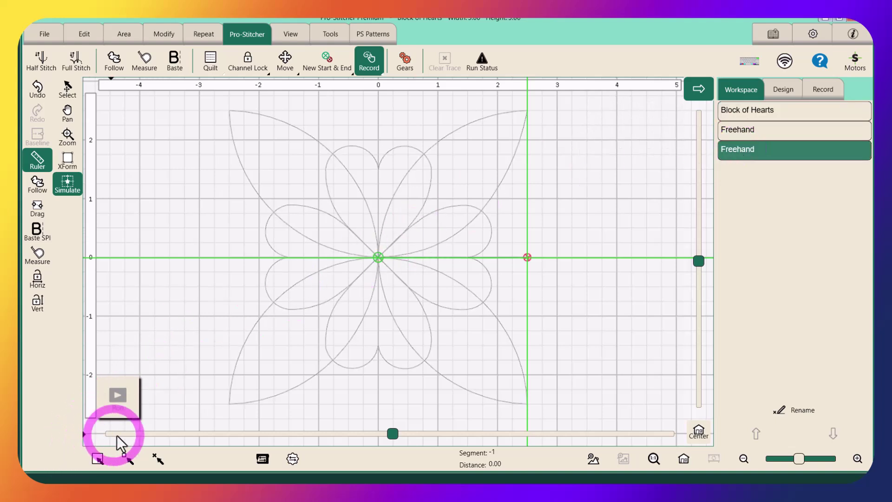
Step: Clear the selection and turn on Multi-Select
{"action": "left_click", "coordinate": [158, 460]}
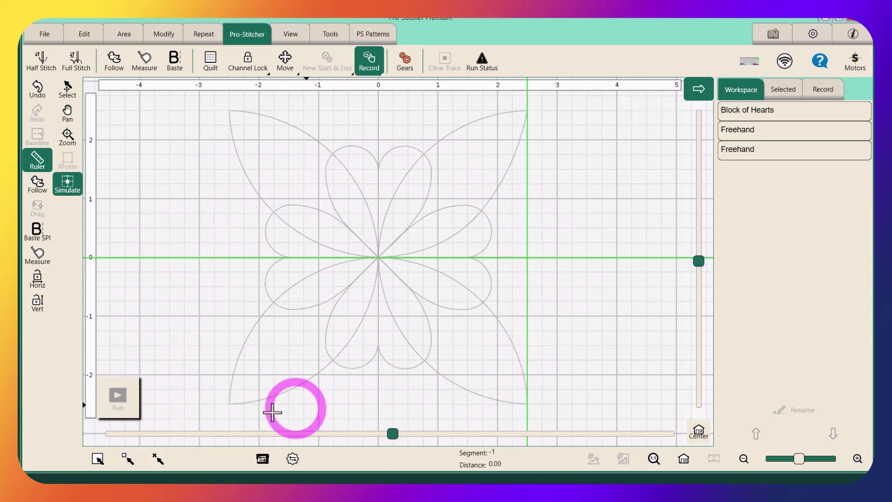
{"action": "left_click", "coordinate": [122, 459]}
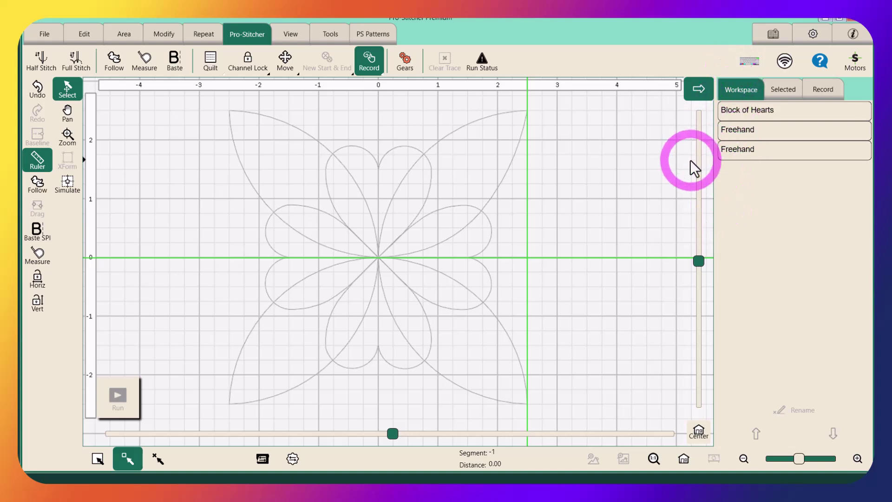
Step: Group the first Freehand line, Block of Hearts and second Freehand line into Group 19
{"action": "left_click", "coordinate": [727, 132]}
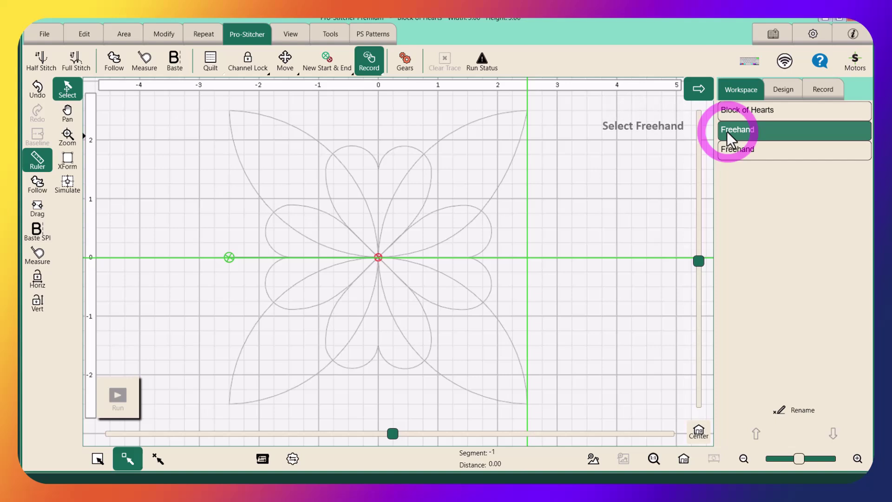
{"action": "left_click", "coordinate": [731, 108], "text": "ctrl"}
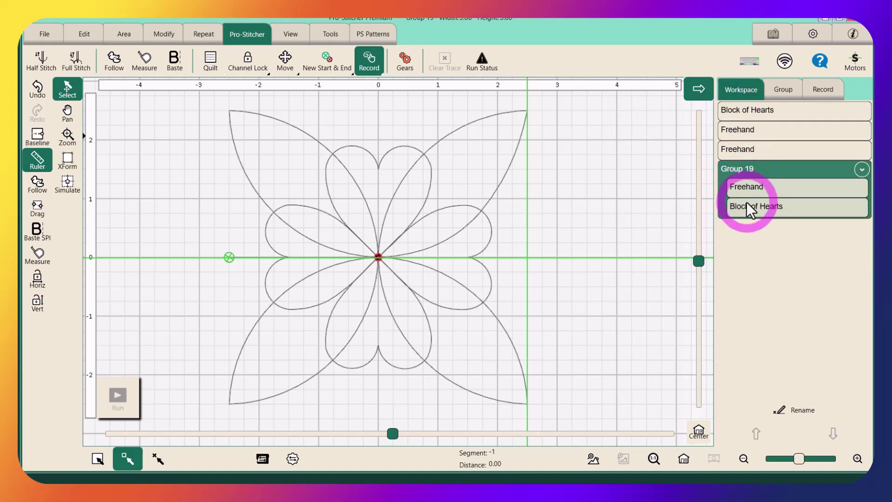
{"action": "left_click", "coordinate": [732, 152], "text": "ctrl"}
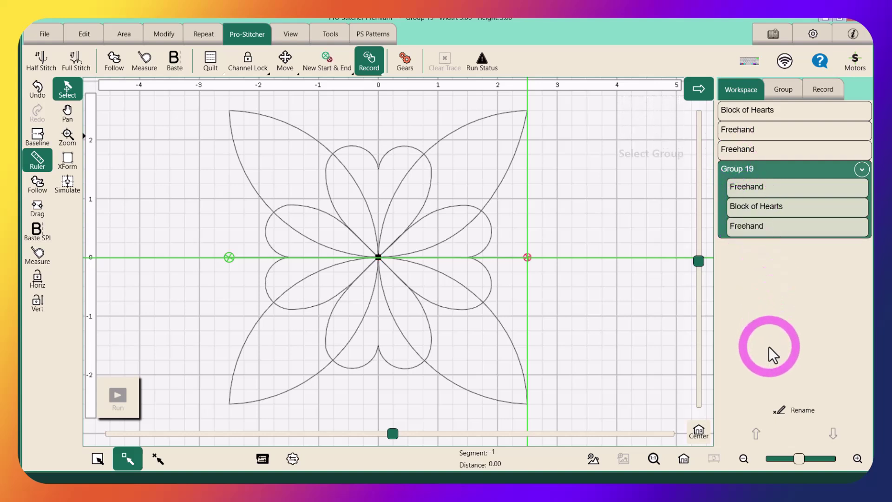
Step: Simulate each Group 19 member to confirm the order: start line, hearts, end line
{"action": "left_click", "coordinate": [749, 189]}
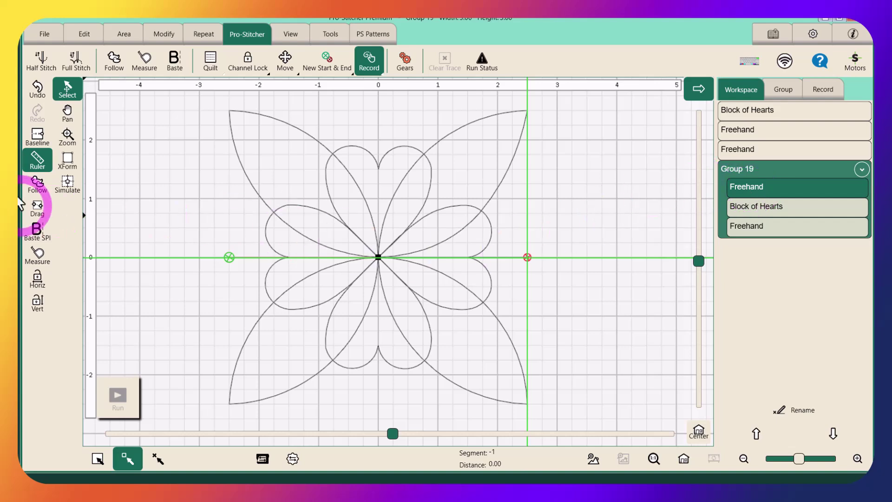
{"action": "left_click", "coordinate": [74, 184]}
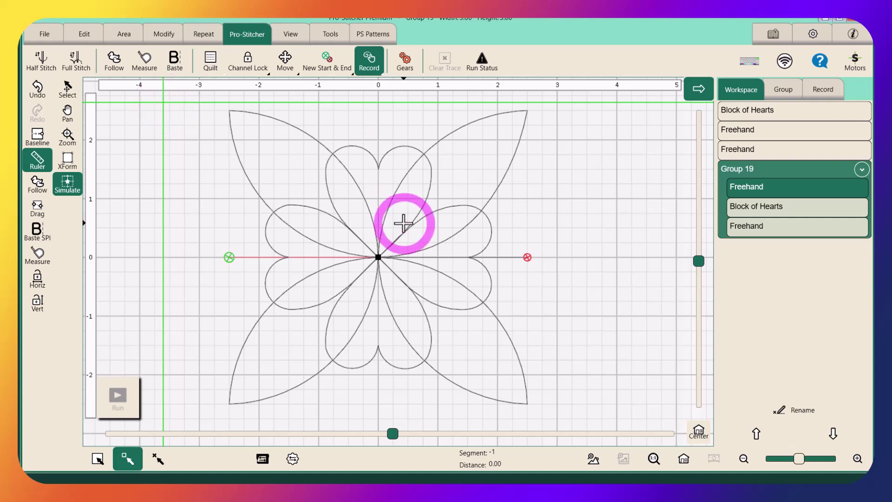
{"action": "left_click", "coordinate": [746, 207]}
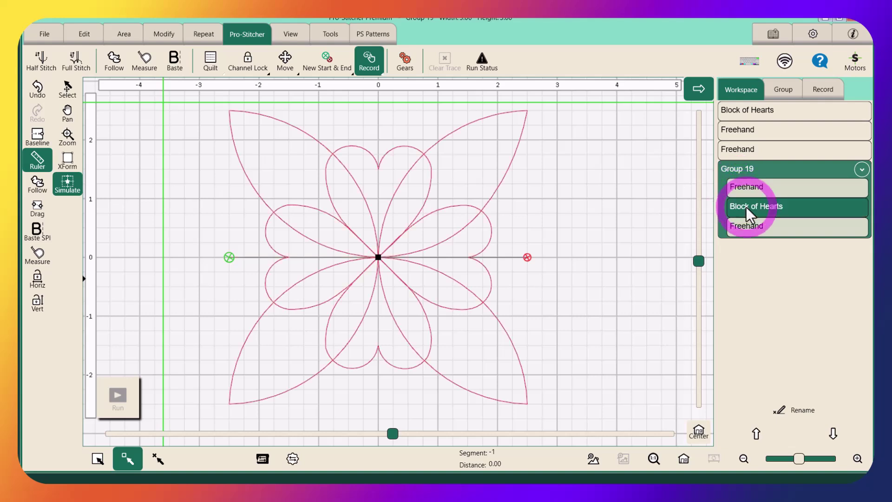
{"action": "left_click", "coordinate": [745, 224]}
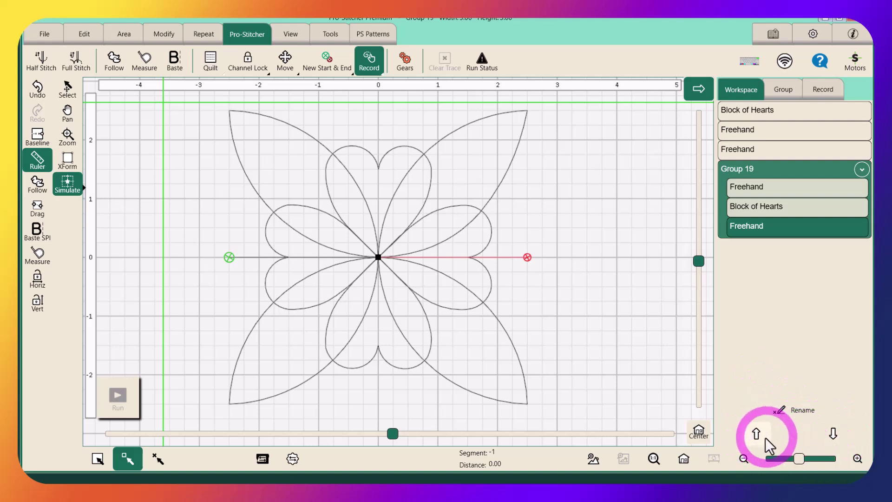
{"action": "left_click", "coordinate": [762, 187]}
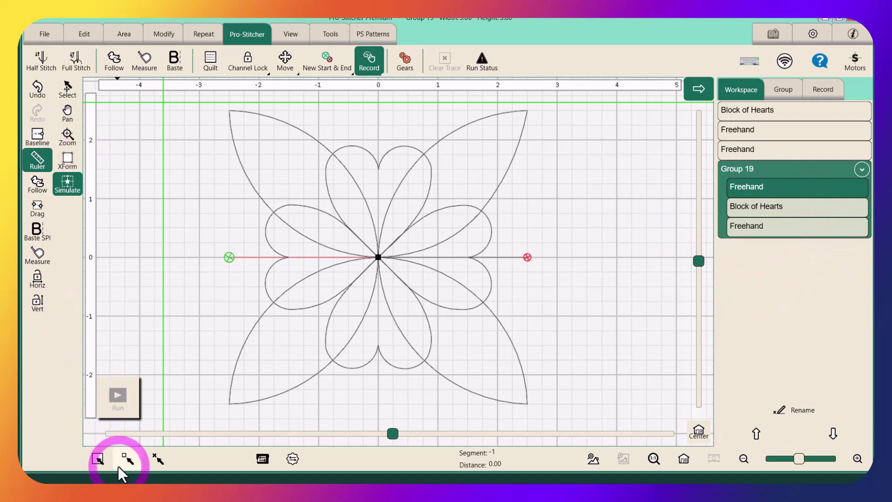
Step: Merge Group 19 into Merged Group 19 and hide the background grid
{"action": "left_click", "coordinate": [37, 137]}
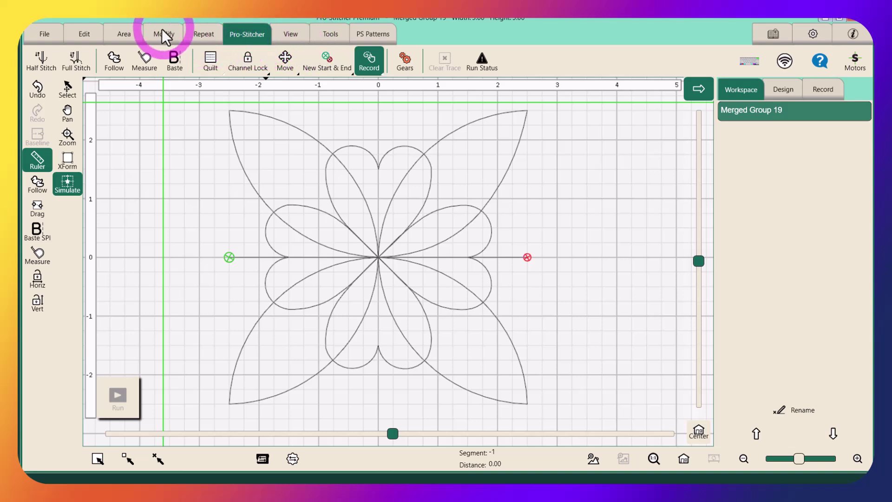
{"action": "left_click", "coordinate": [290, 34]}
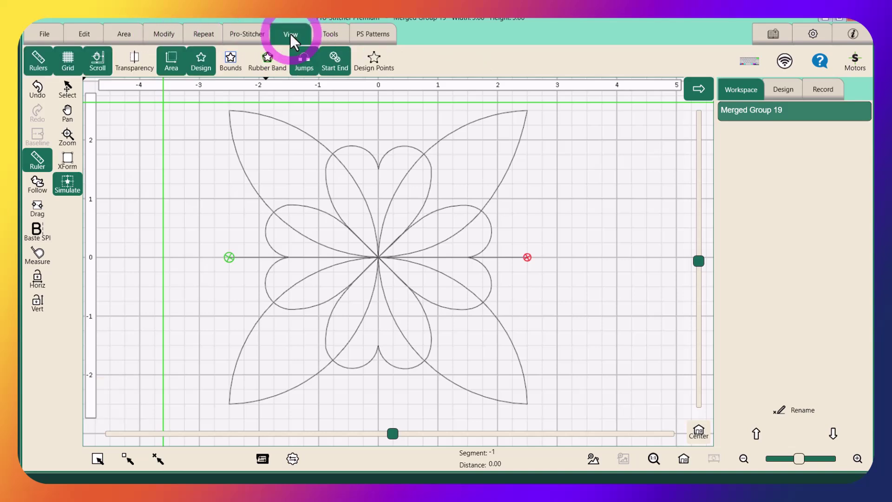
{"action": "left_click", "coordinate": [68, 59]}
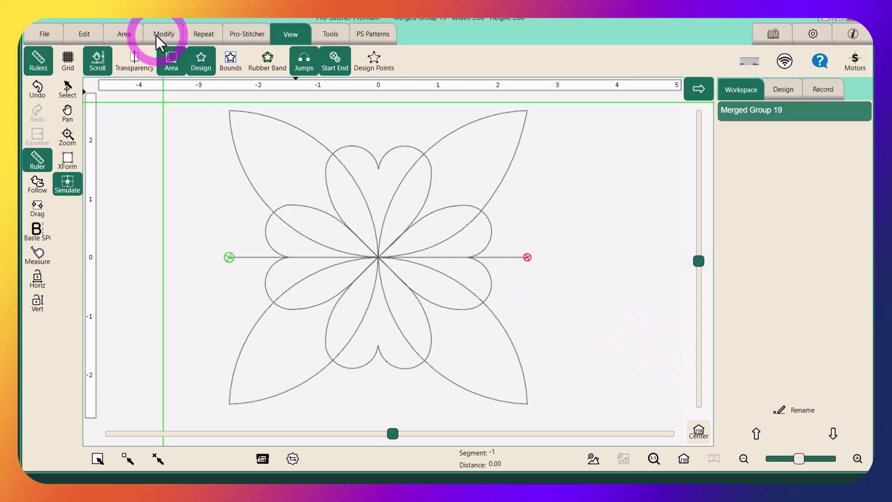
Step: Set the merged design to 6 horizontal repeats
{"action": "left_click", "coordinate": [200, 34]}
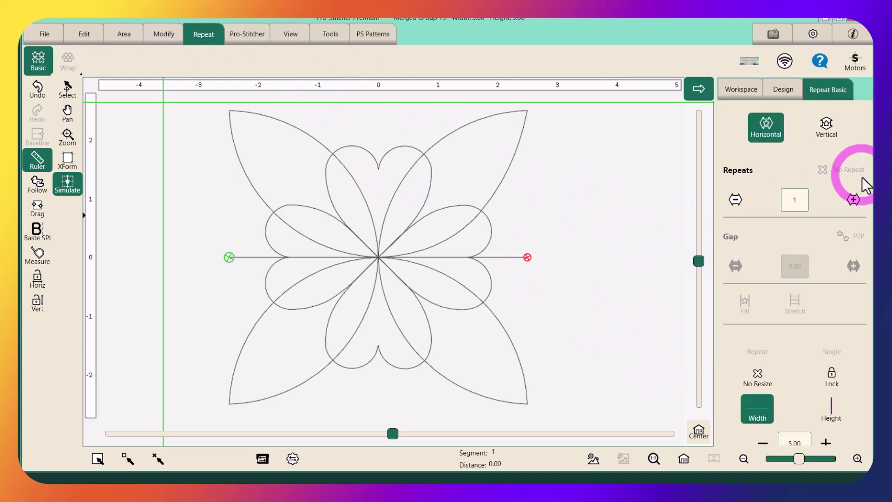
{"action": "left_click", "coordinate": [851, 198]}
{"action": "left_click", "coordinate": [851, 198]}
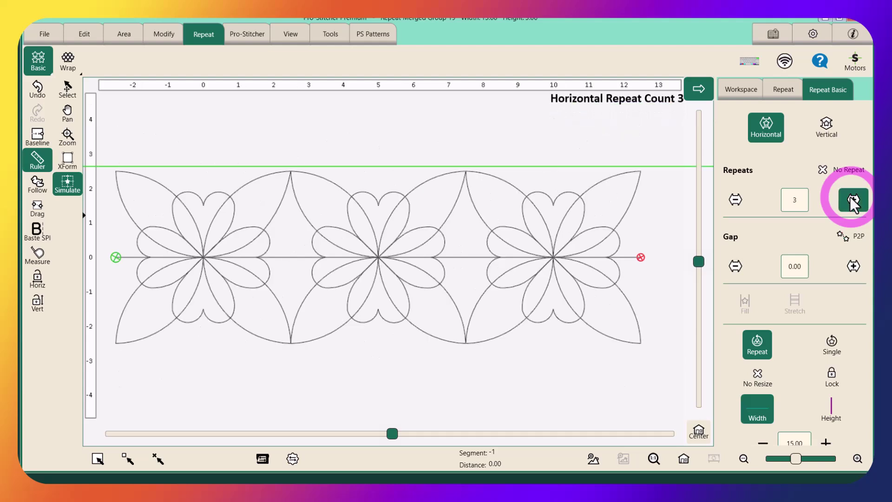
{"action": "left_click", "coordinate": [852, 199]}
{"action": "left_click", "coordinate": [852, 200]}
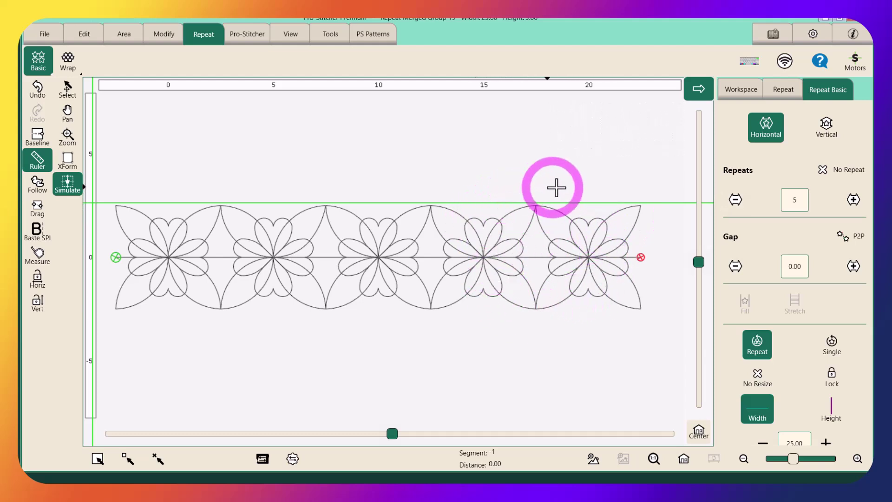
{"action": "left_click", "coordinate": [853, 200]}
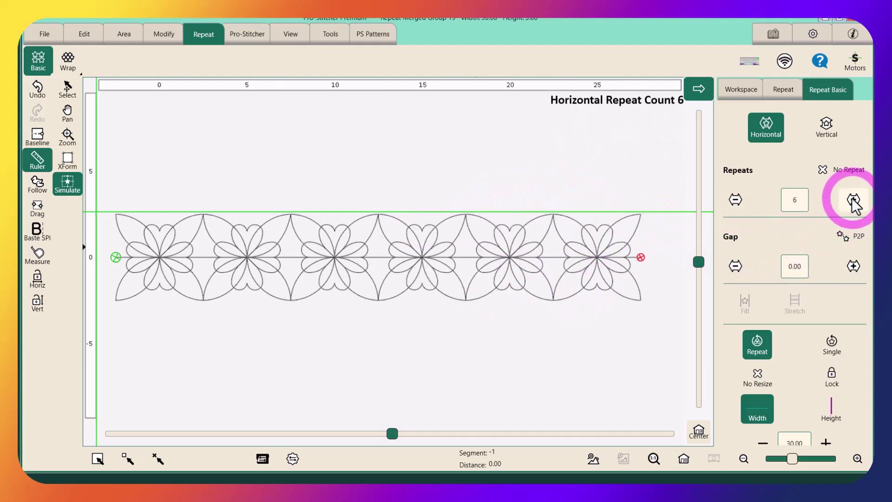
Step: Set 5 vertical repeats with 0.00 gap, giving a 30.00 by 25.00 layout
{"action": "left_click", "coordinate": [829, 133]}
{"action": "left_click", "coordinate": [850, 198]}
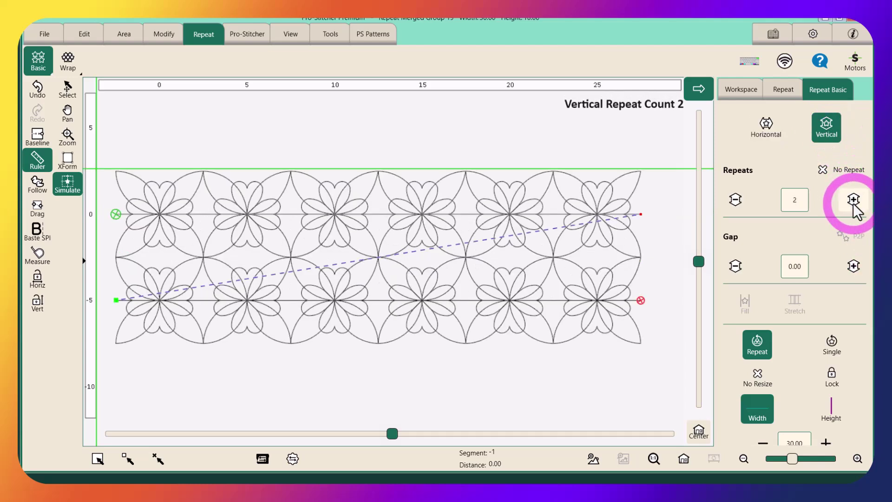
{"action": "left_click", "coordinate": [853, 202]}
{"action": "left_click", "coordinate": [853, 201]}
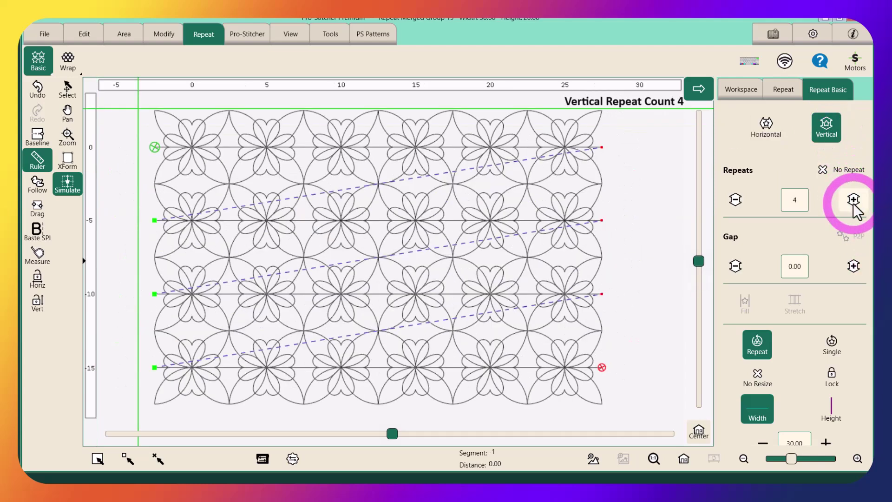
{"action": "left_click", "coordinate": [853, 201]}
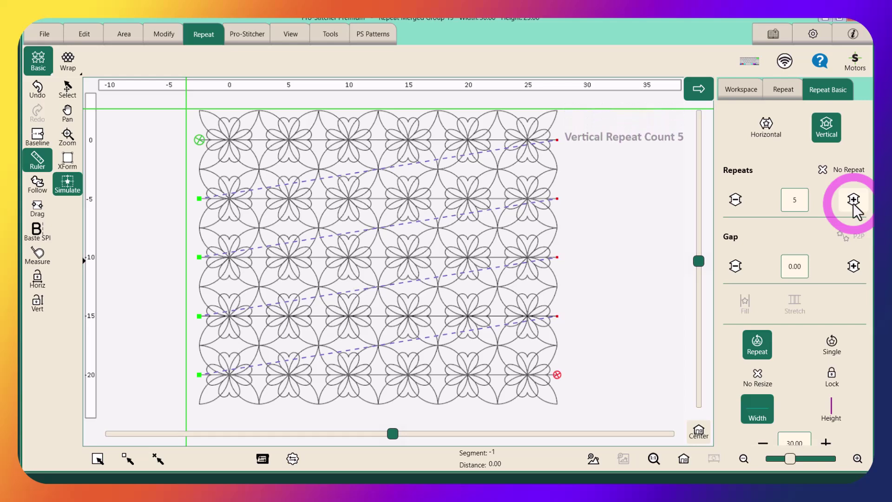
{"action": "mouse_move", "coordinate": [590, 319]}
{"action": "left_mouse_down"}
{"action": "mouse_move", "coordinate": [584, 335]}
{"action": "mouse_move", "coordinate": [645, 353]}
{"action": "left_mouse_up"}
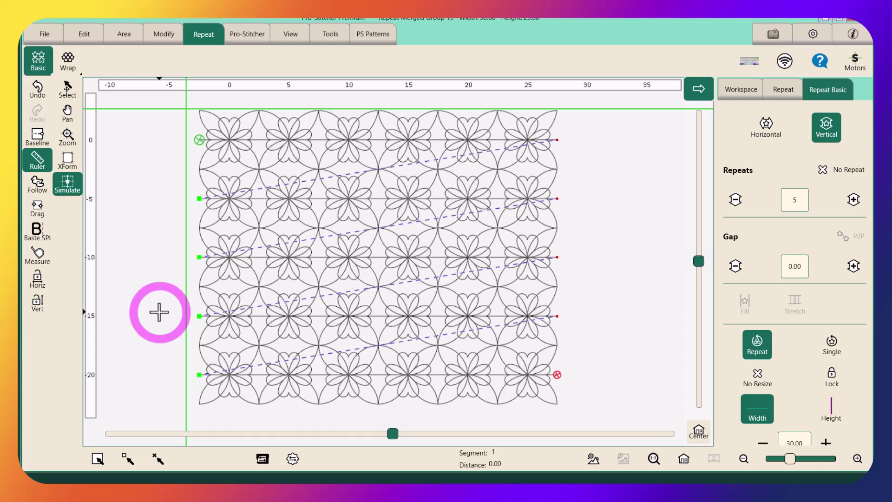
{"action": "mouse_move", "coordinate": [409, 486]}
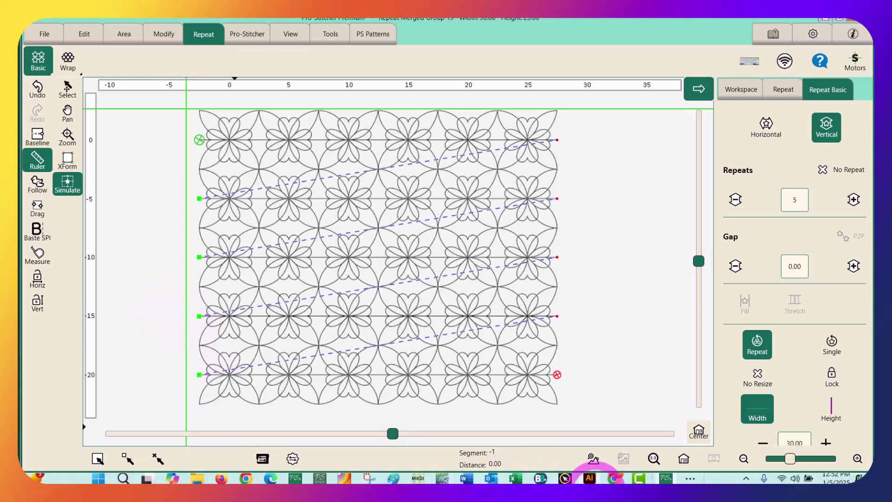